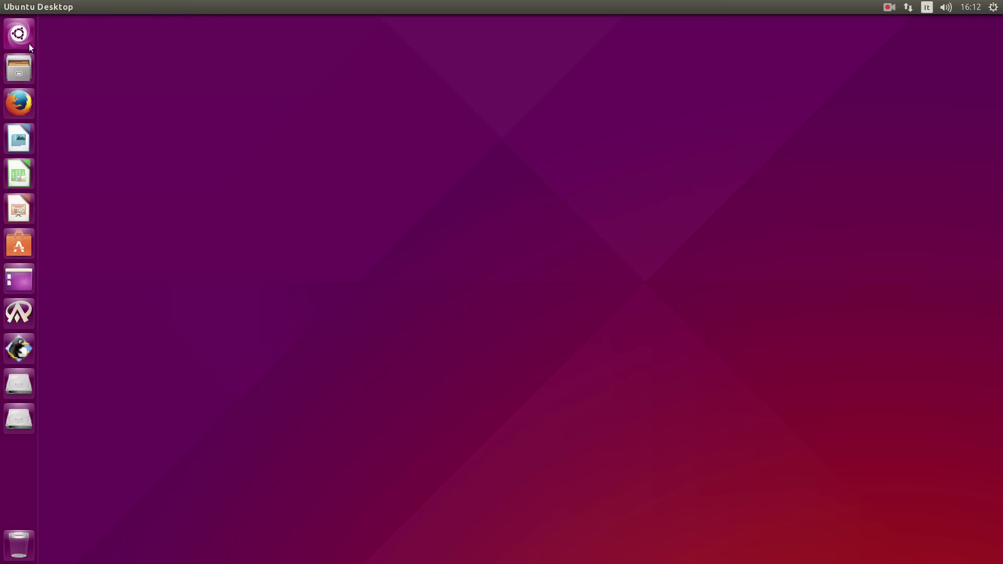
# Step: View the Steam application's details from the Dash, return to the Dash home and close it
pyautogui.click(19, 33)
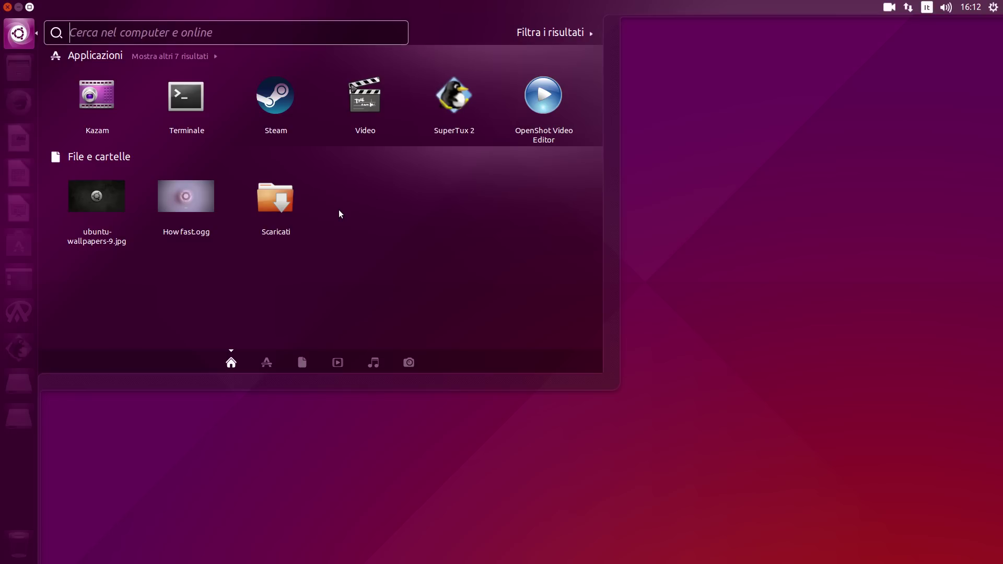
pyautogui.rightClick(265, 108)
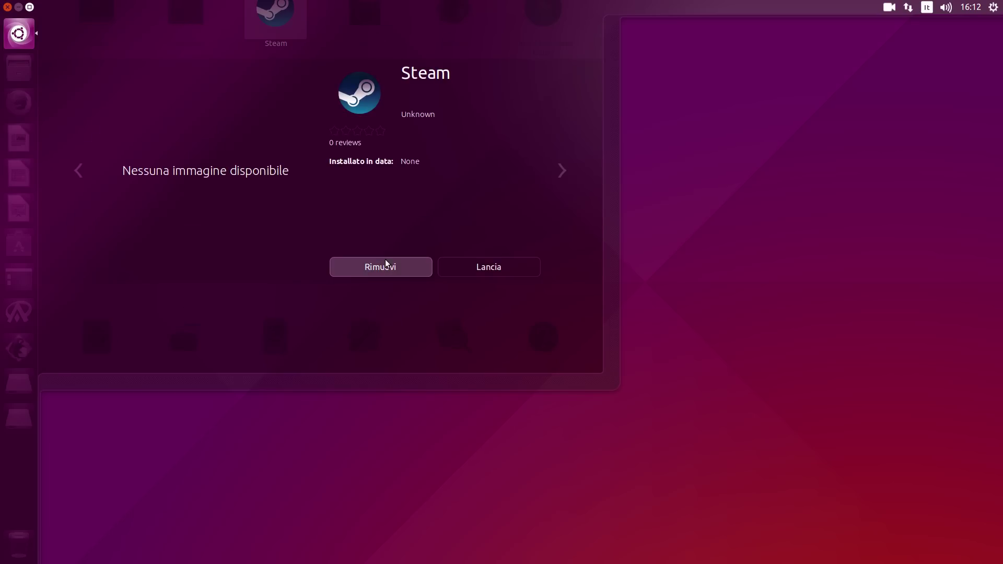
pyautogui.click(28, 39)
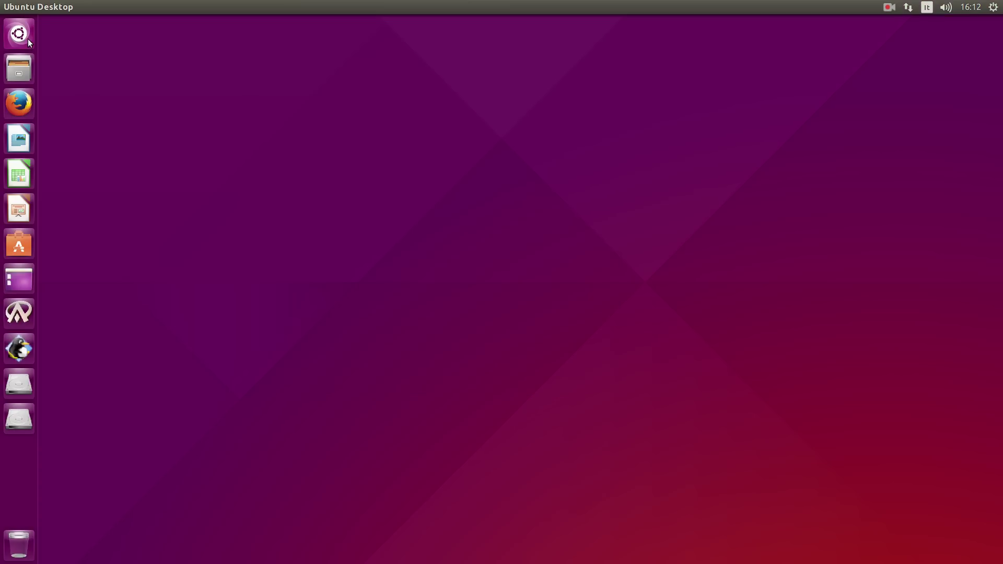
pyautogui.click(28, 40)
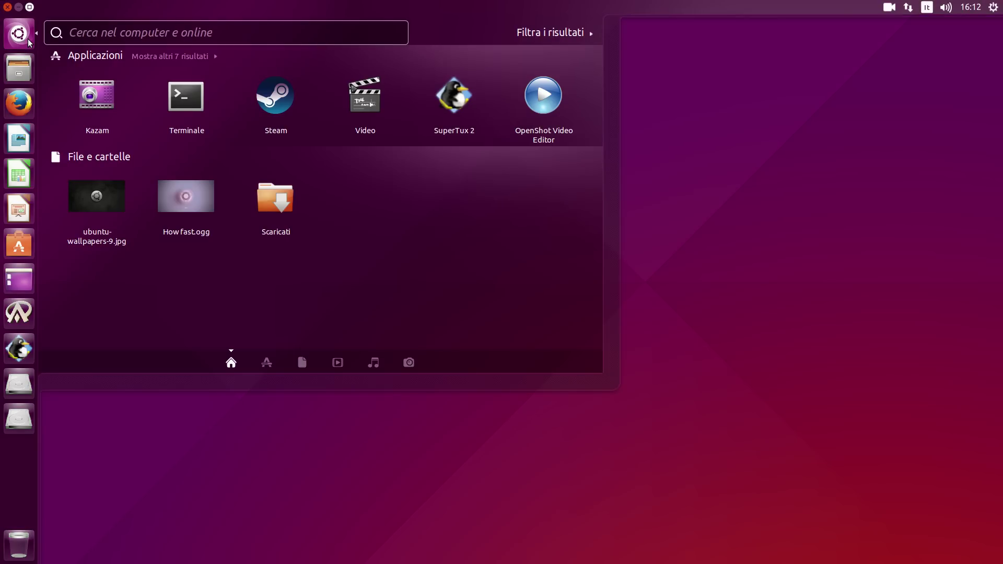
pyautogui.click(733, 142)
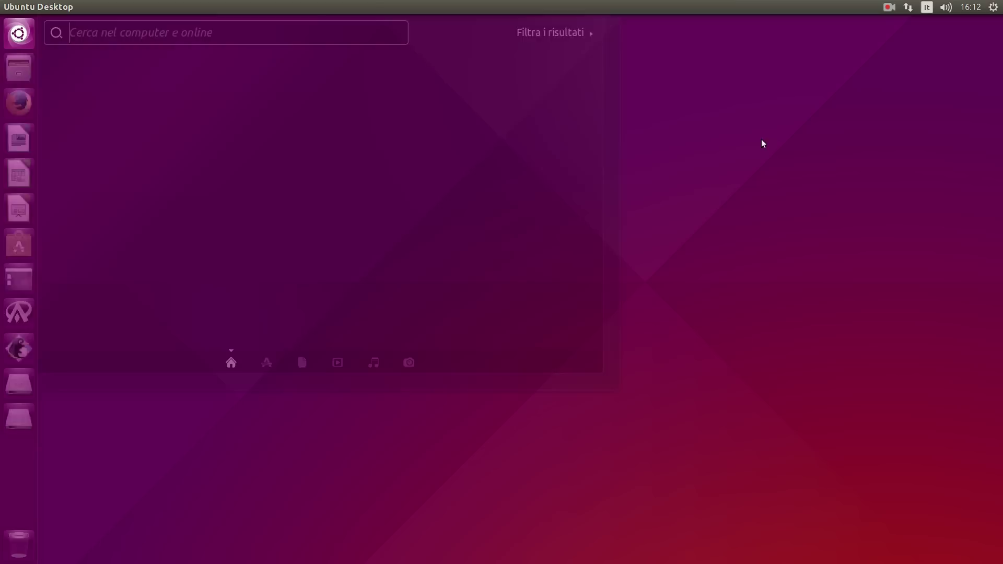
# Step: View the computer information overview in the system details and close the window
pyautogui.click(999, 7)
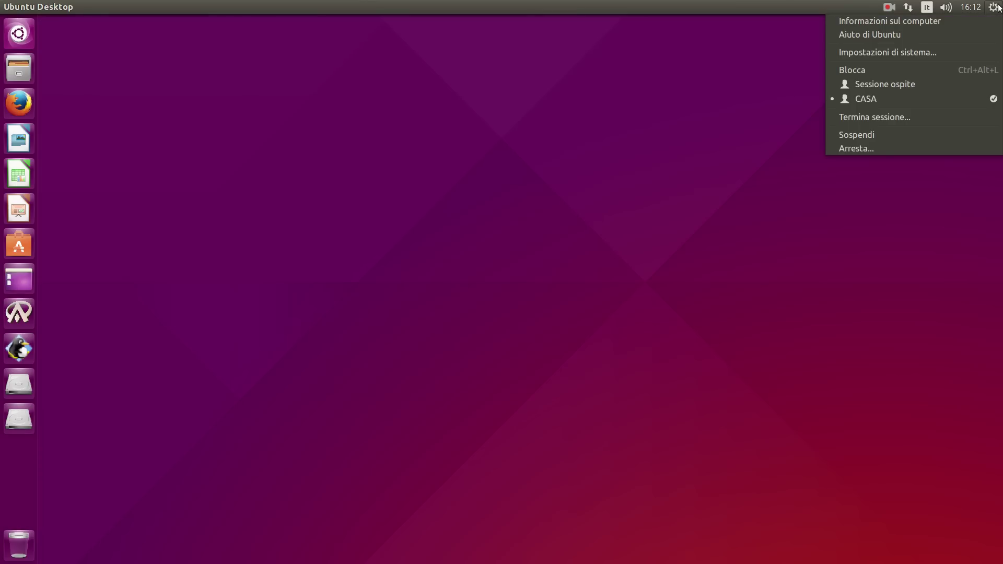
pyautogui.click(969, 22)
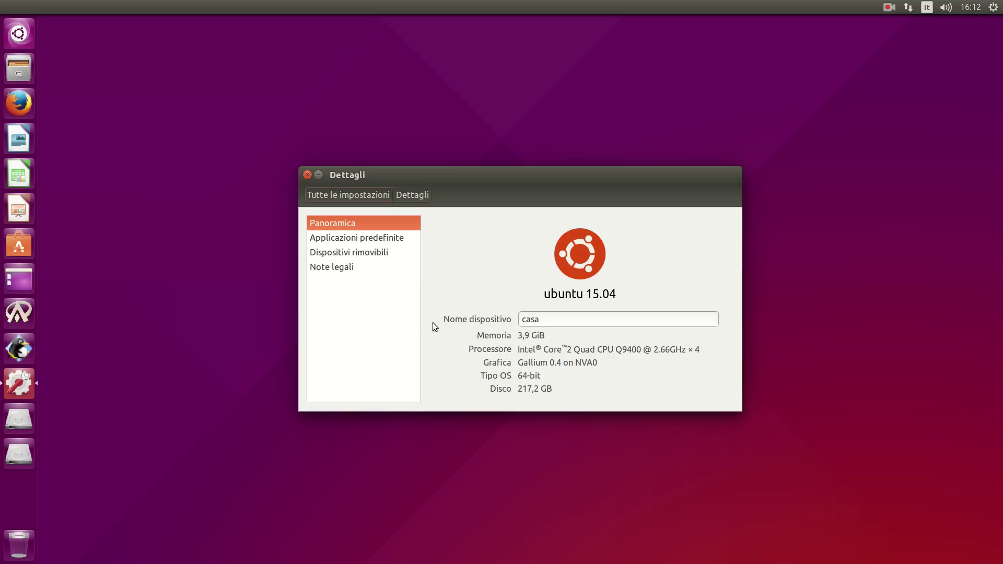
pyautogui.click(308, 175)
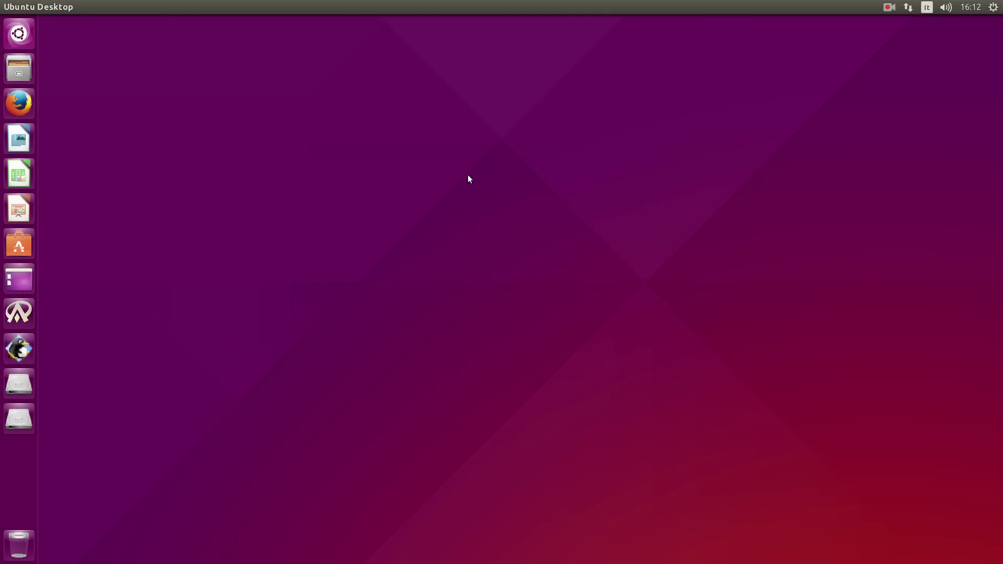
# Step: Open the Ubuntu Desktop help guide, move its window towards the screen centre, look over its topics and close it
pyautogui.click(992, 7)
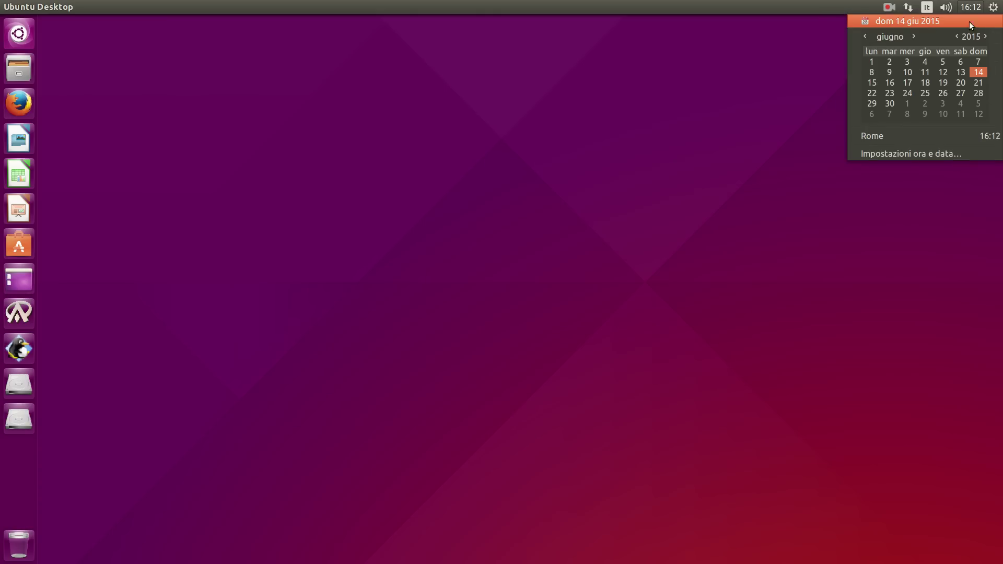
pyautogui.click(957, 33)
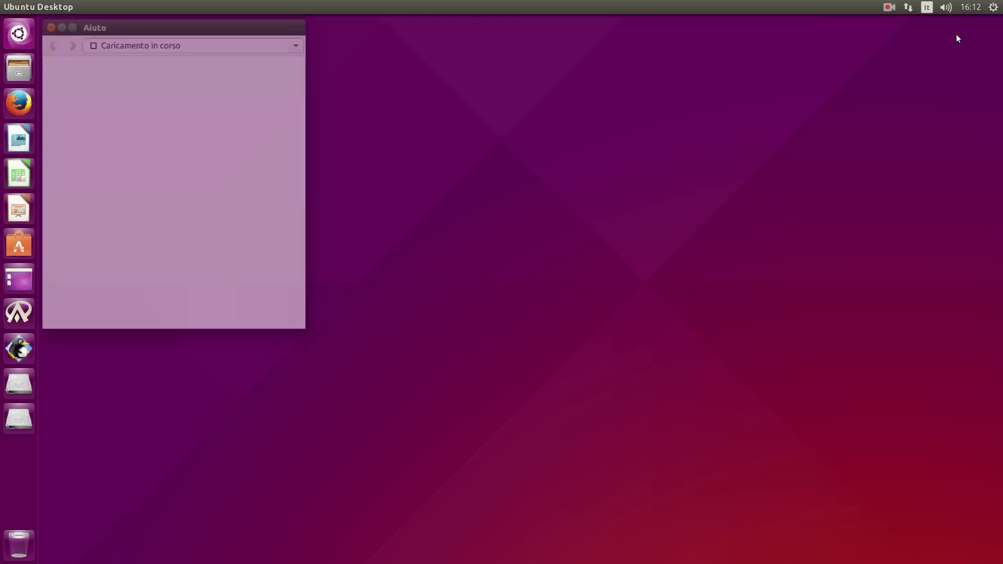
pyautogui.moveTo(231, 24); pyautogui.dragTo(424, 83)
pyautogui.scroll(-1, 341, 187)
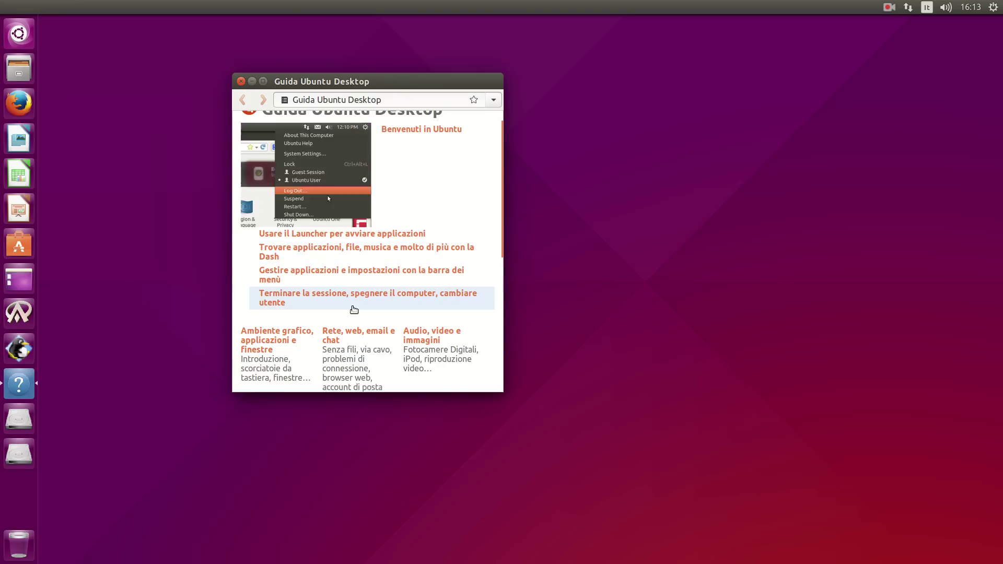
pyautogui.click(240, 81)
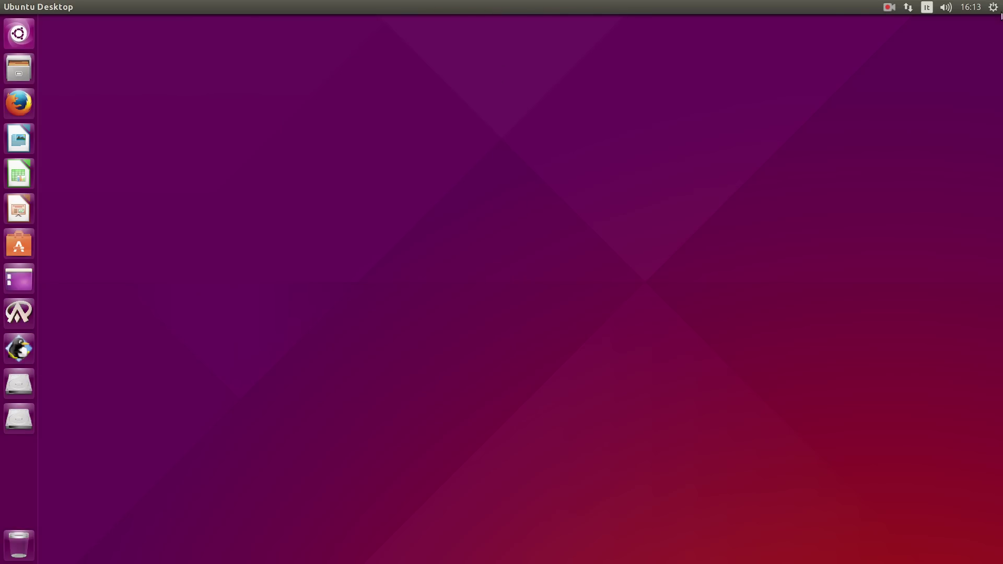
pyautogui.click(993, 7)
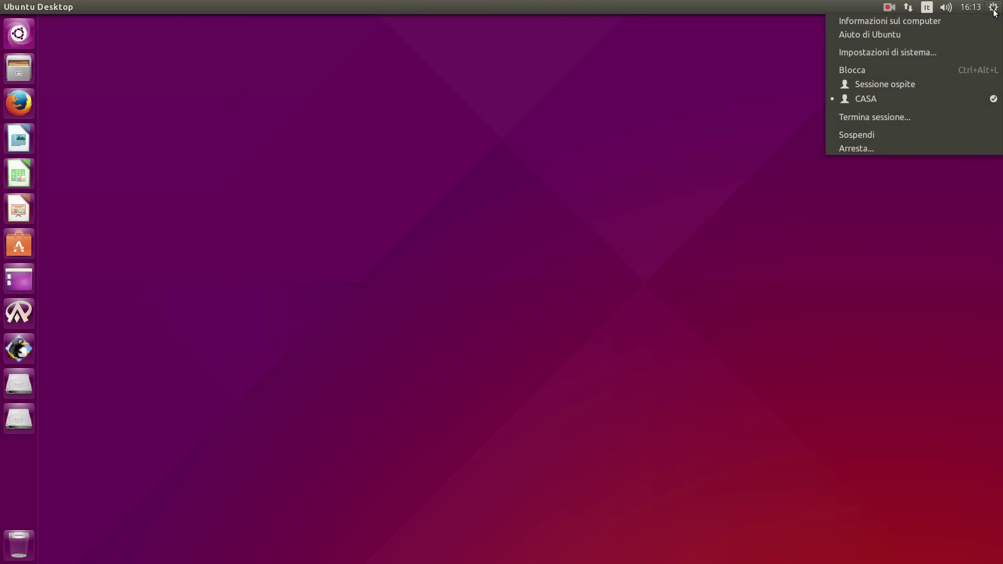
pyautogui.moveTo(975, 12)
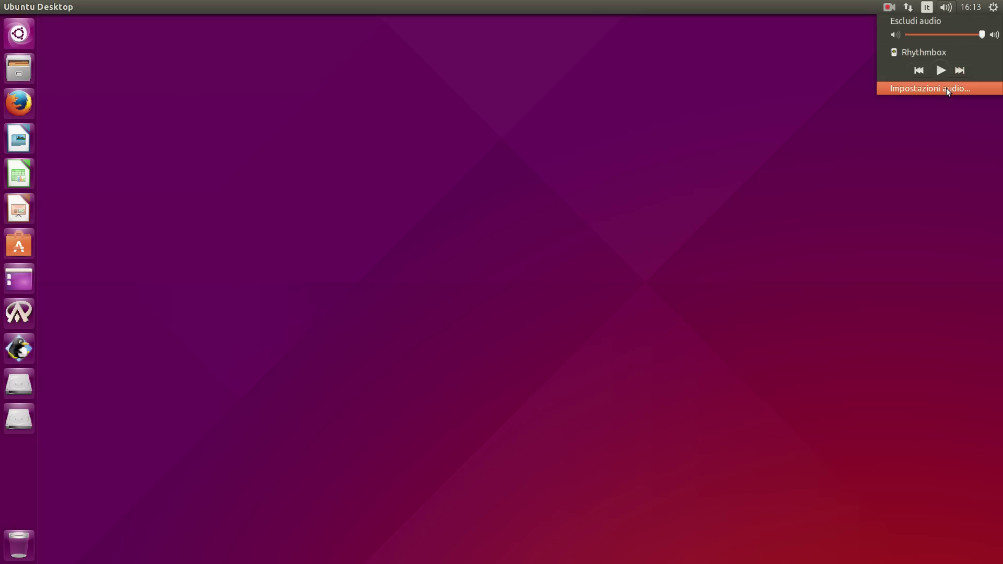
pyautogui.click(783, 85)
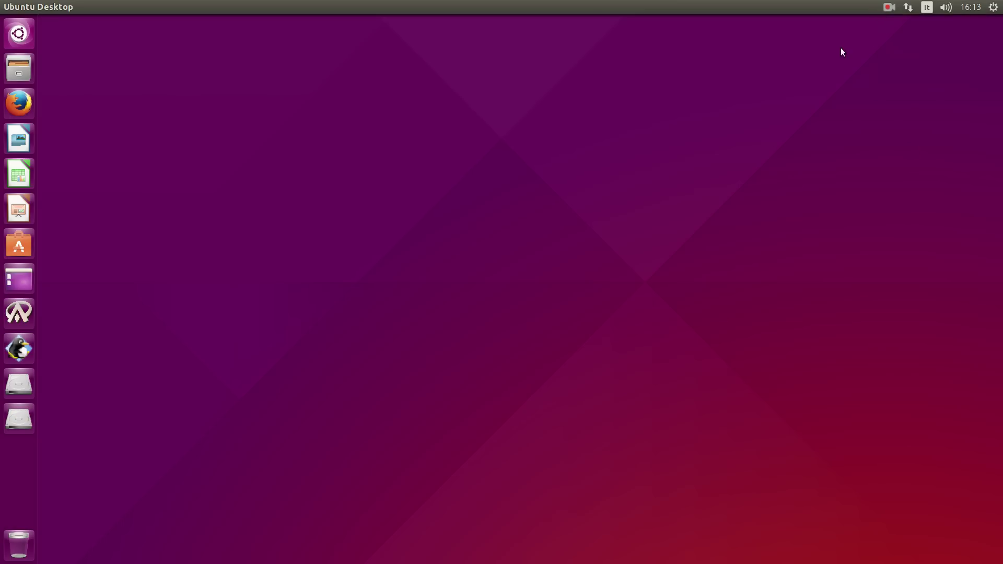
pyautogui.click(884, 8)
pyautogui.click(748, 61)
pyautogui.click(17, 39)
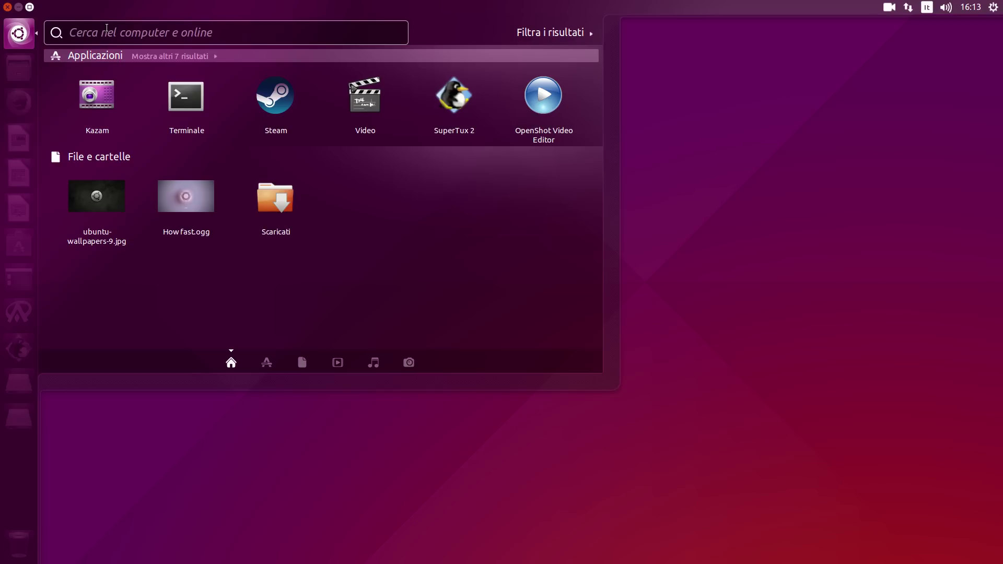
pyautogui.click(716, 144)
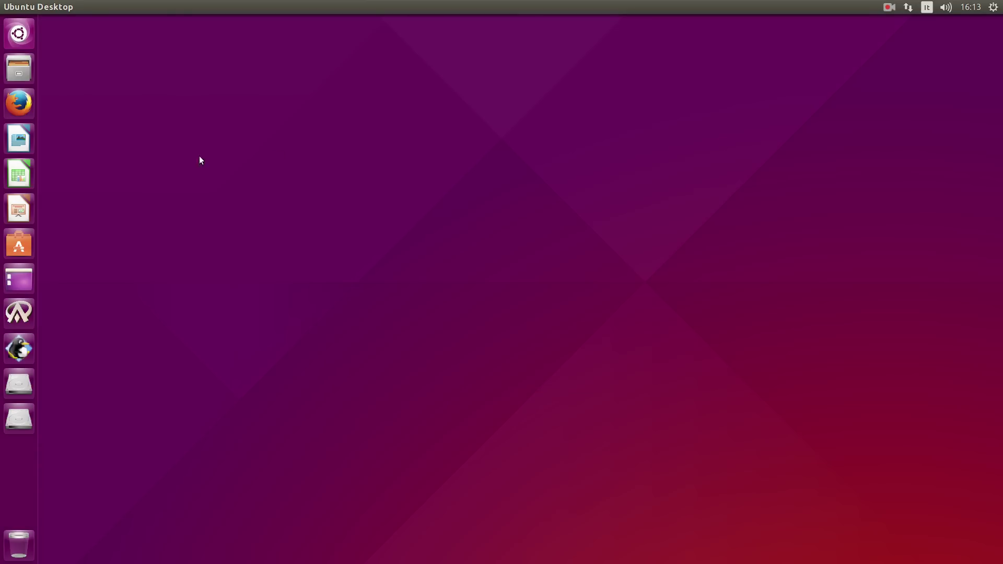
# Step: Switch to Firefox and search Google for "magicolo" from the Ubuntu start page
pyautogui.click(26, 106)
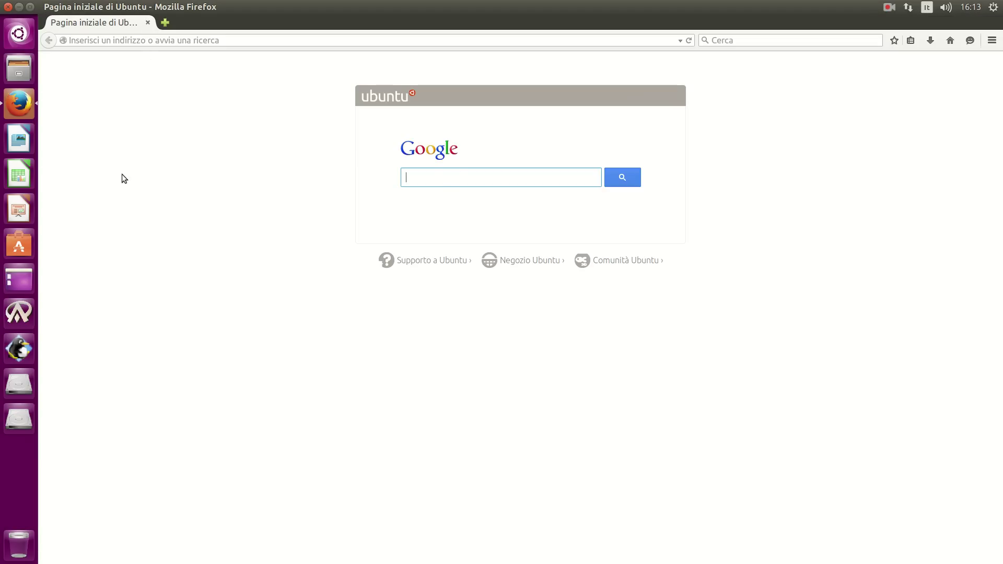
pyautogui.write('magicolo')
pyautogui.press('Return')
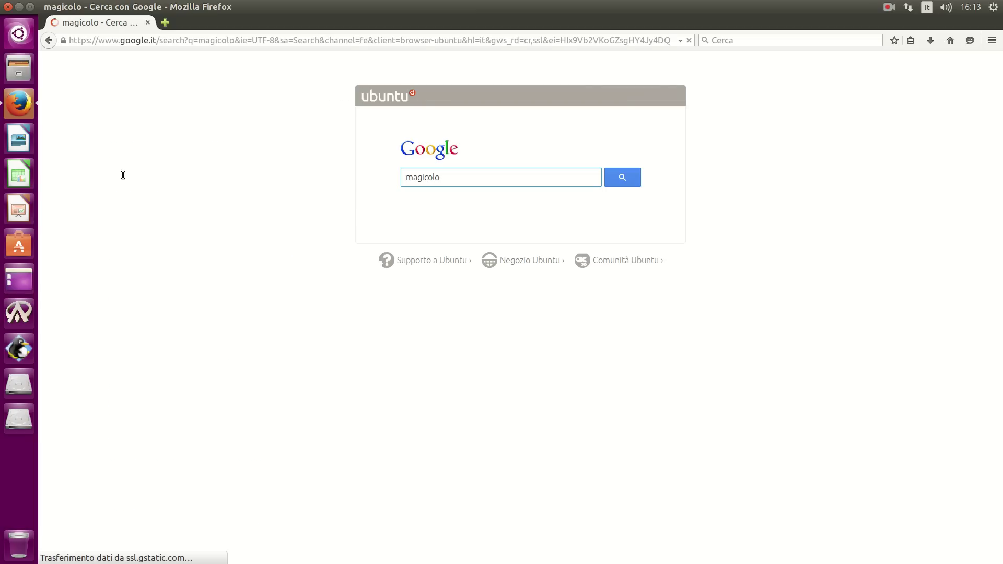
# Step: Look through the web results for magicolo, filter them to videos, and close Firefox
pyautogui.scroll(-4, 89, 268)
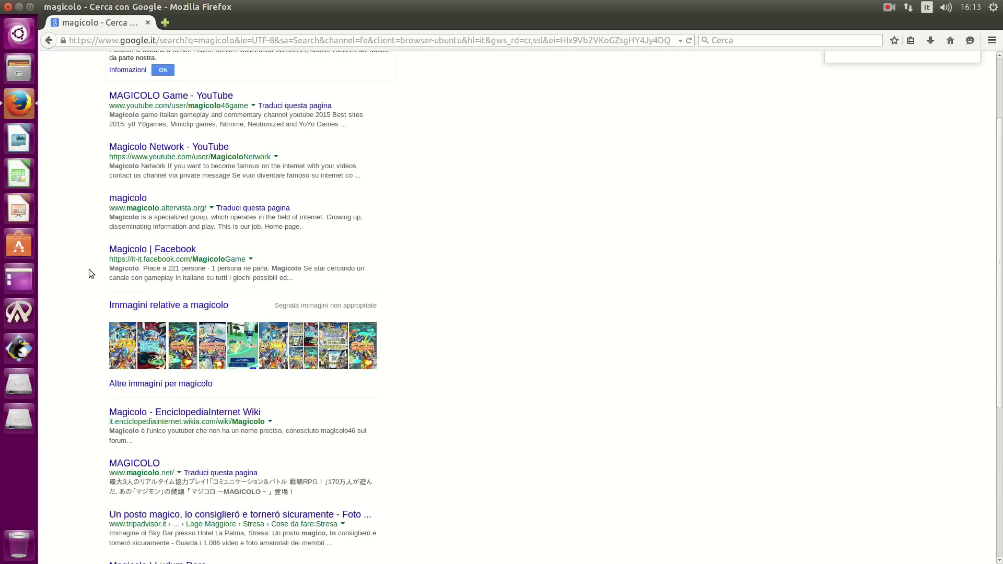
pyautogui.scroll(-2, 89, 269)
pyautogui.scroll(5, 89, 270)
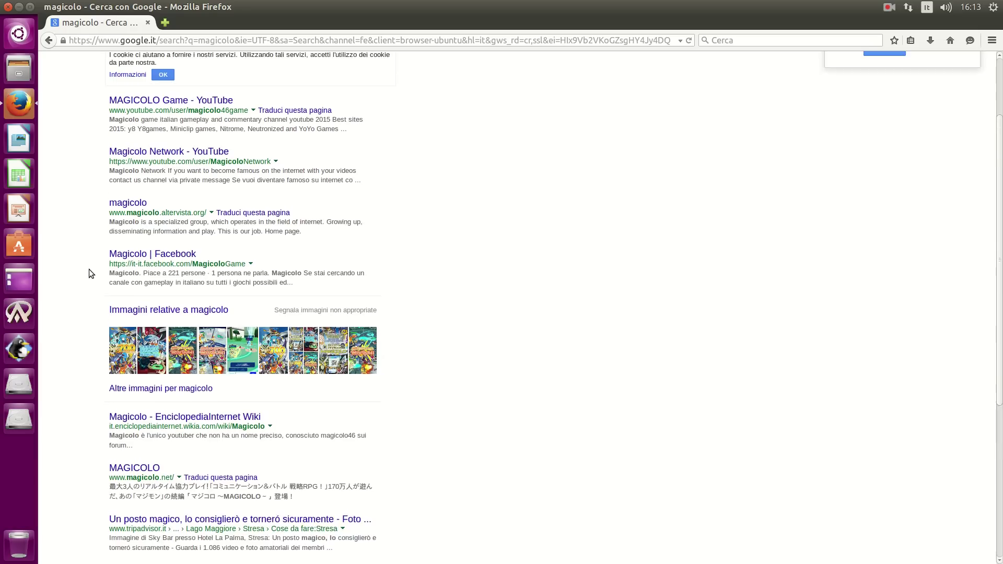
pyautogui.scroll(1, 89, 269)
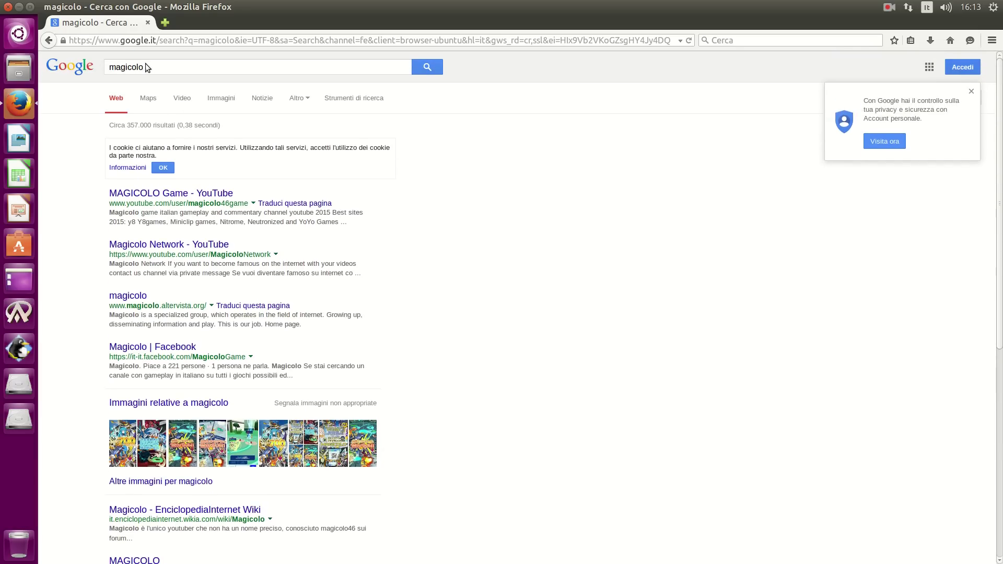
pyautogui.click(189, 111)
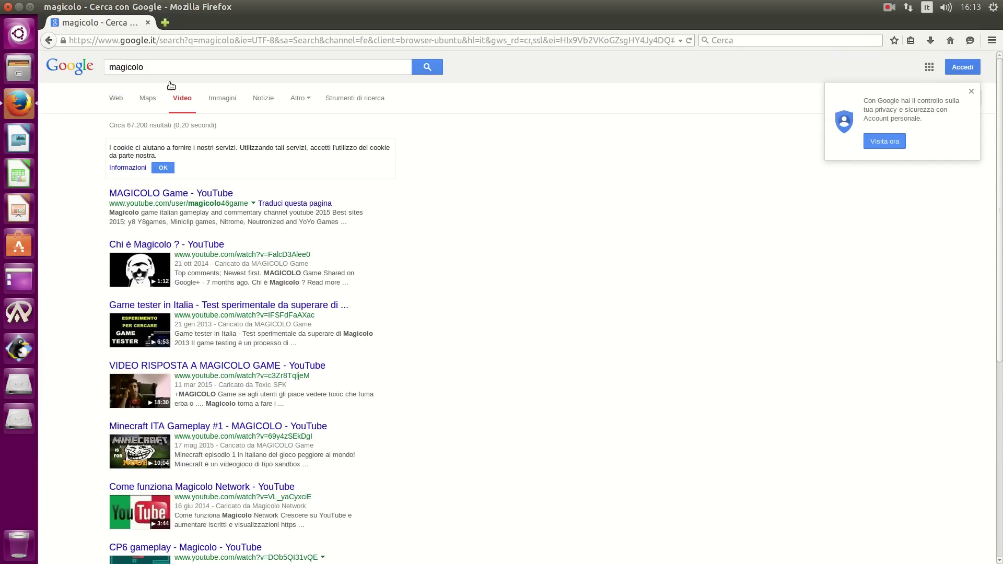
pyautogui.click(148, 23)
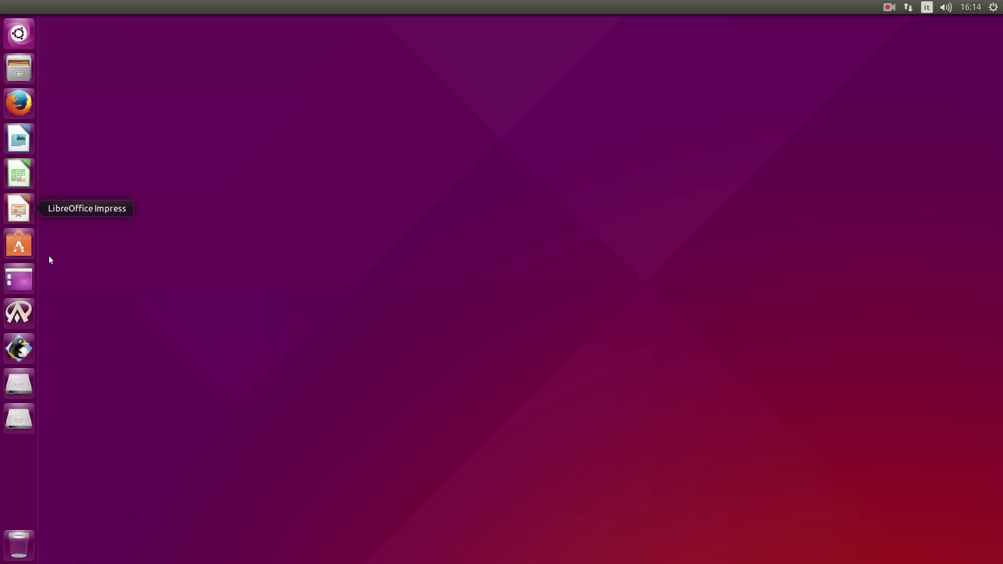
# Step: View the Ubuntu Software Center's start page and the contents of the trash, closing each window after viewing
pyautogui.click(21, 252)
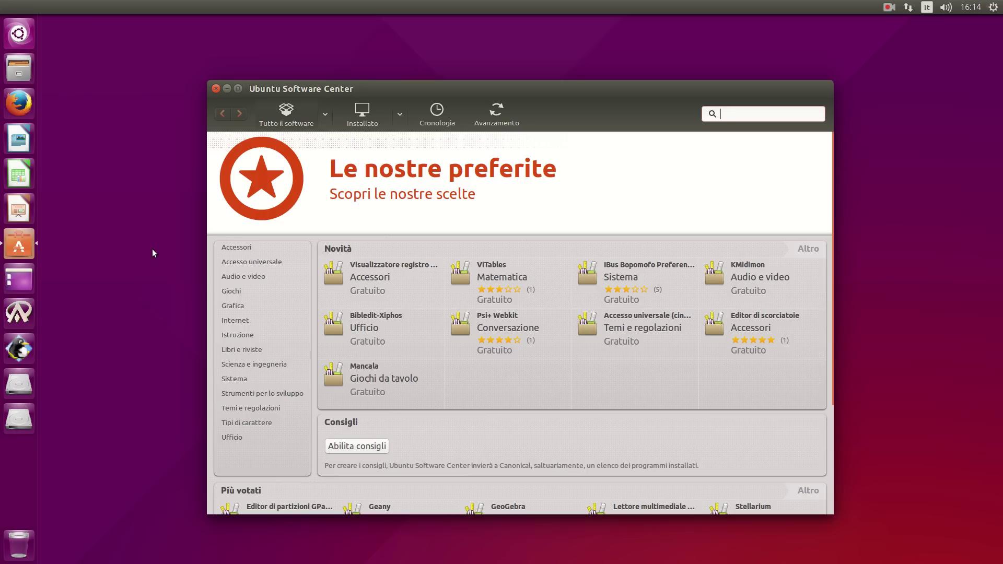
pyautogui.click(216, 88)
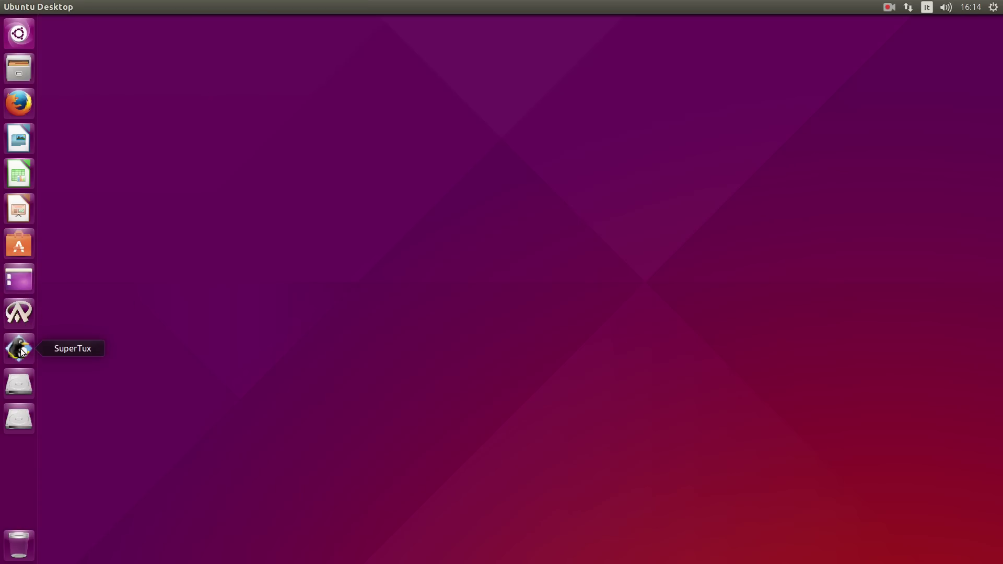
pyautogui.click(15, 558)
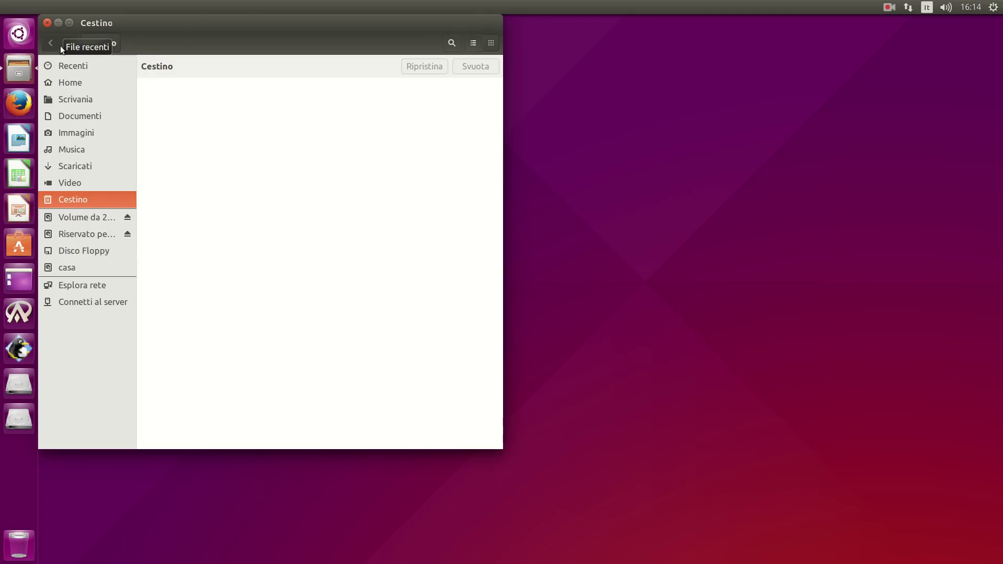
pyautogui.click(46, 23)
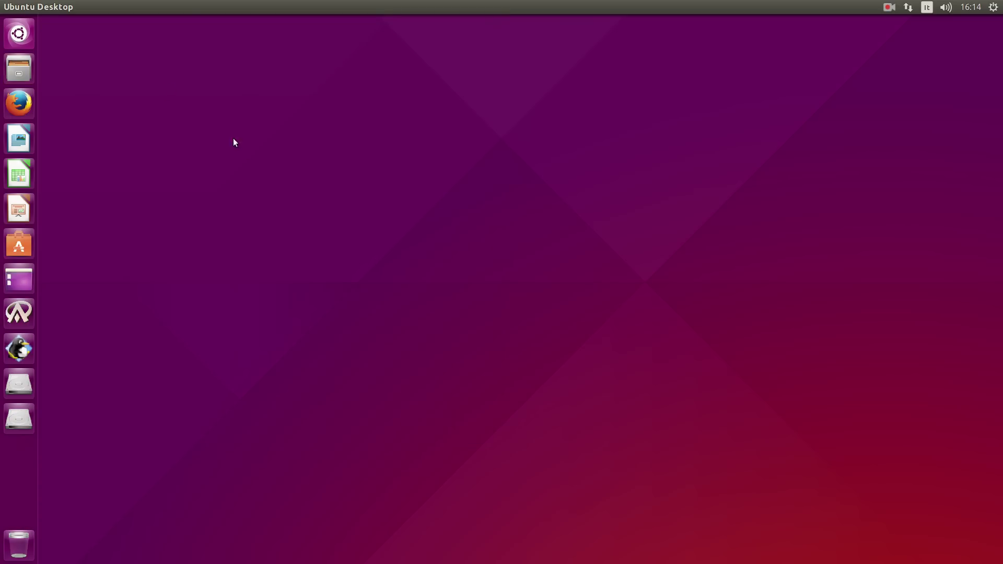
# Step: Open the desktop appearance settings, try the Christmas Lights and Tesla wallpapers, and restore the Ubuntu wallpaper
pyautogui.rightClick(309, 159)
pyautogui.click(423, 261)
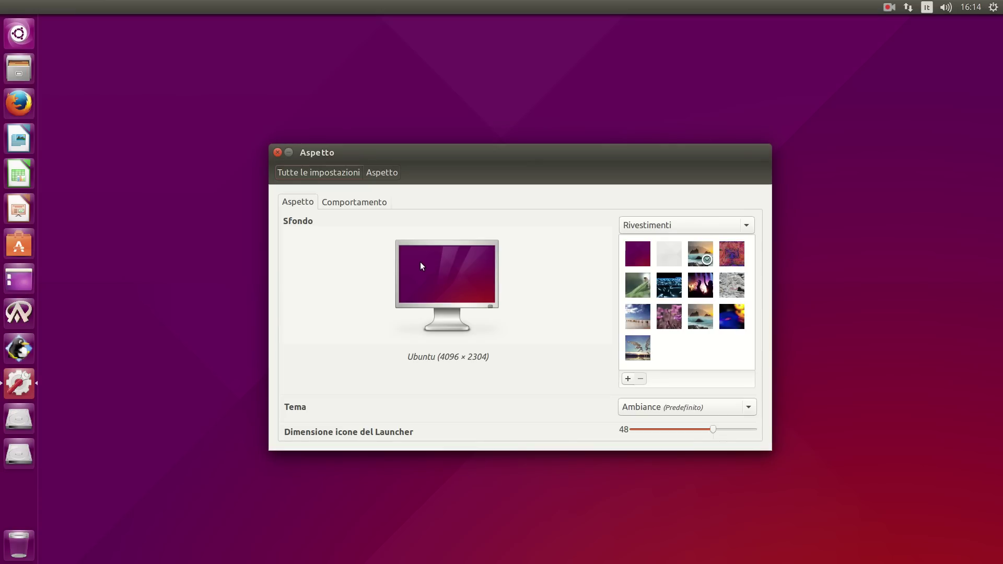
pyautogui.click(670, 292)
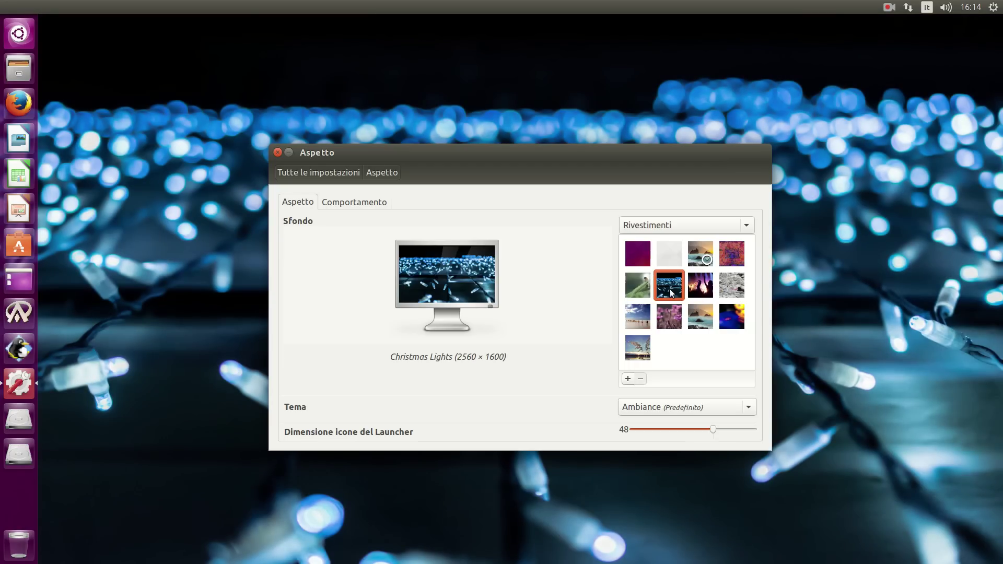
pyautogui.click(728, 315)
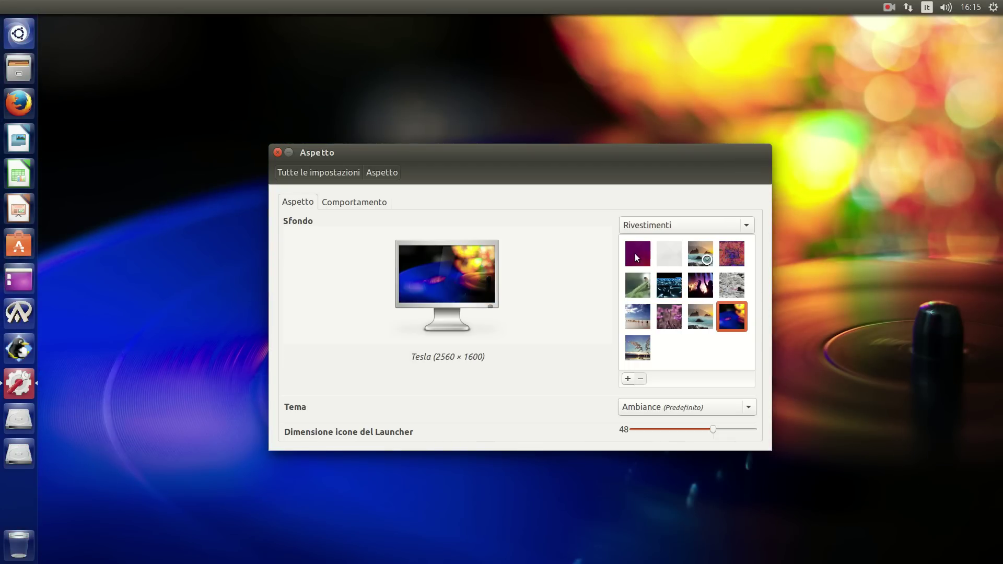
pyautogui.click(634, 253)
# Step: Check the wallpaper source choices and the Launcher behaviour settings, return to the appearance settings and close them
pyautogui.click(678, 227)
pyautogui.click(678, 225)
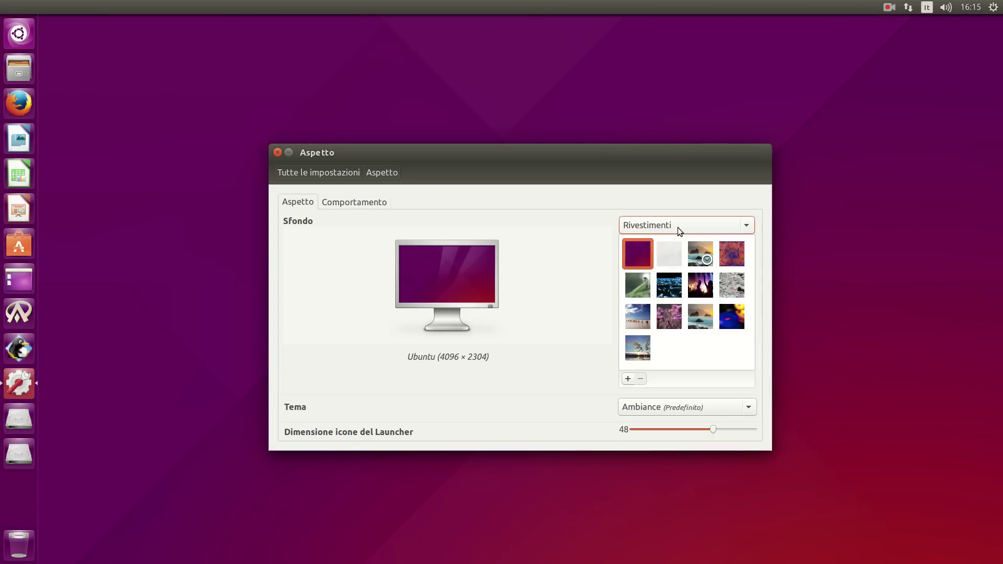
pyautogui.click(359, 203)
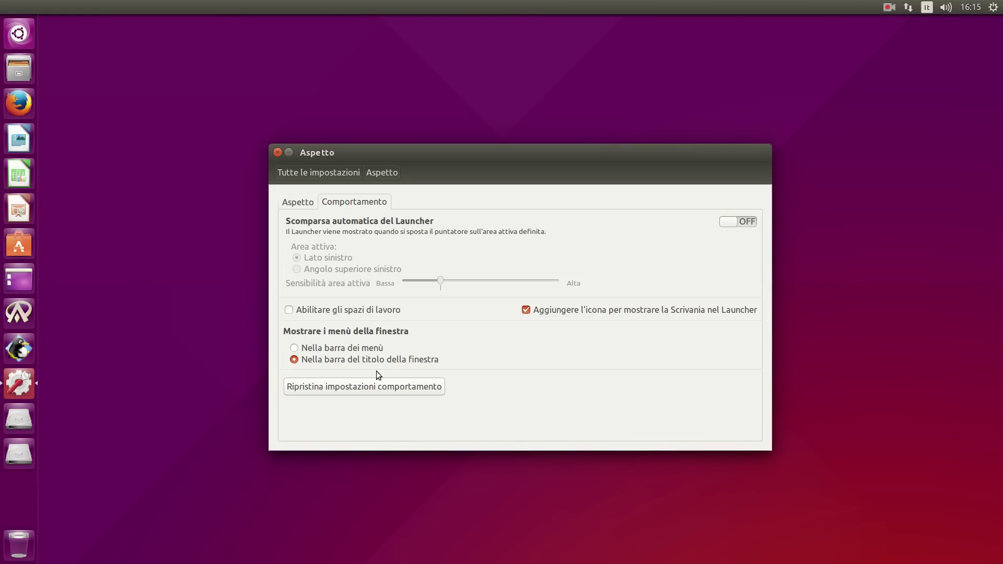
pyautogui.click(292, 202)
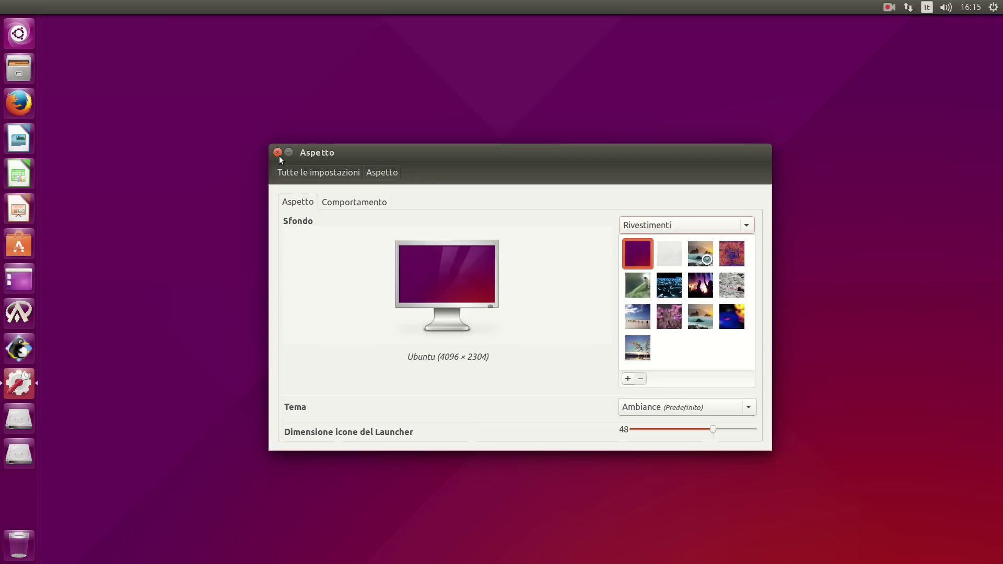
pyautogui.click(279, 156)
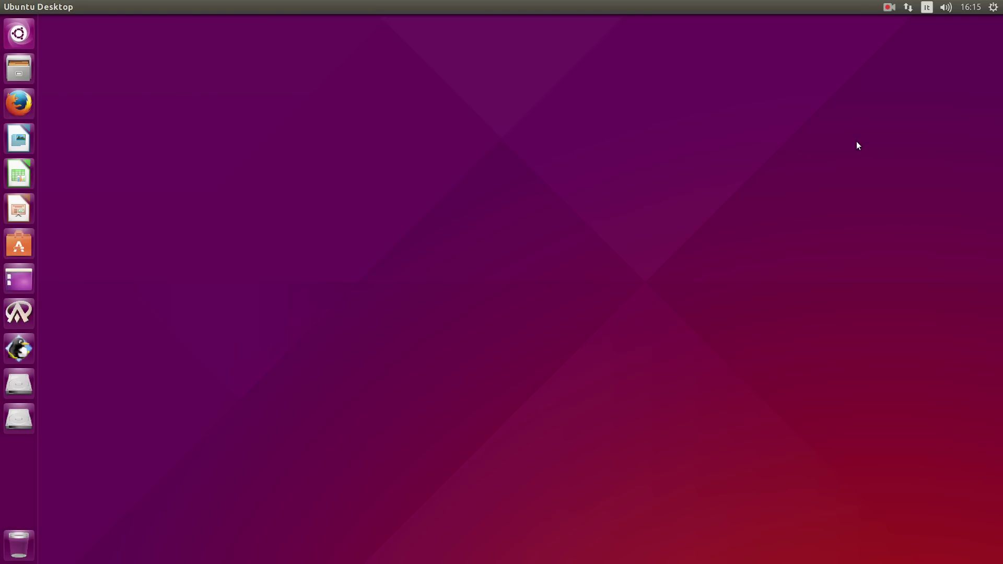
pyautogui.click(886, 7)
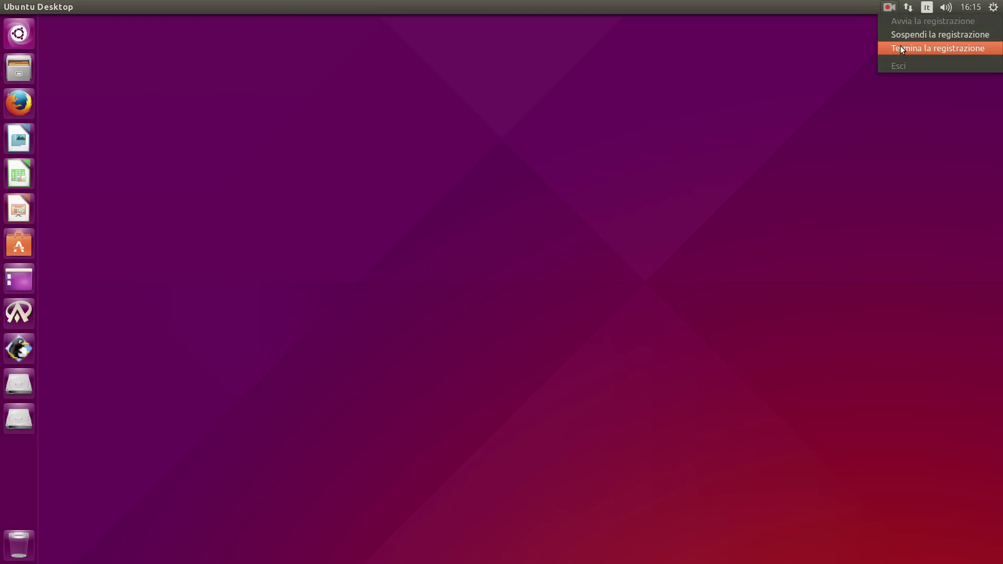